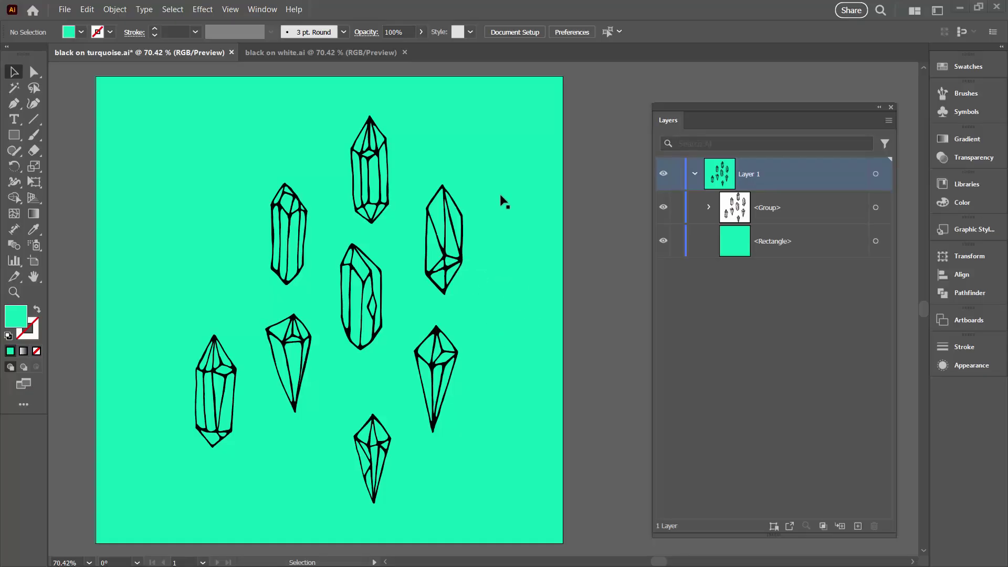
Step: Briefly hide and reshow the turquoise background and the crystal drawings to check each layer
left_click(663, 241)
left_click(663, 241)
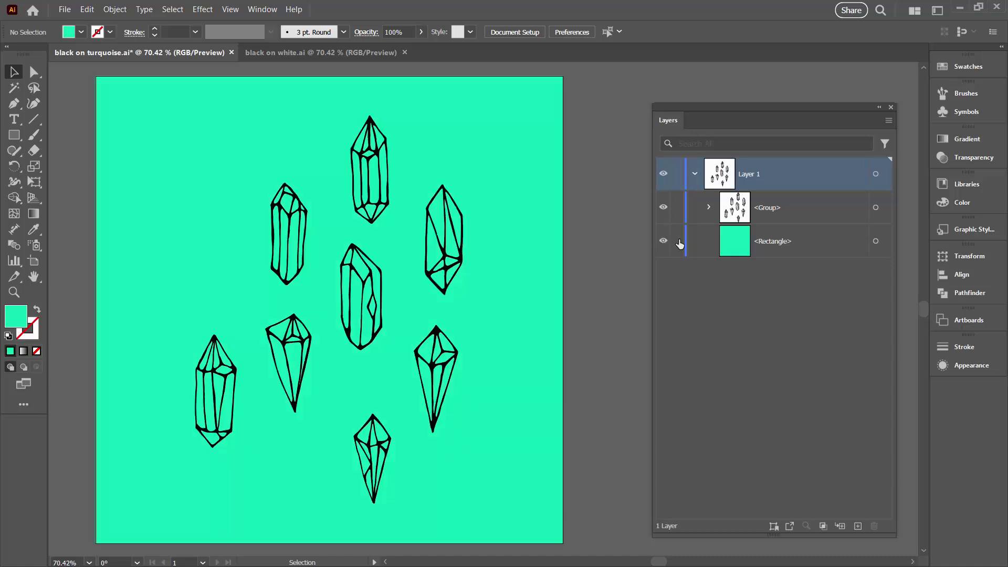
left_click(663, 208)
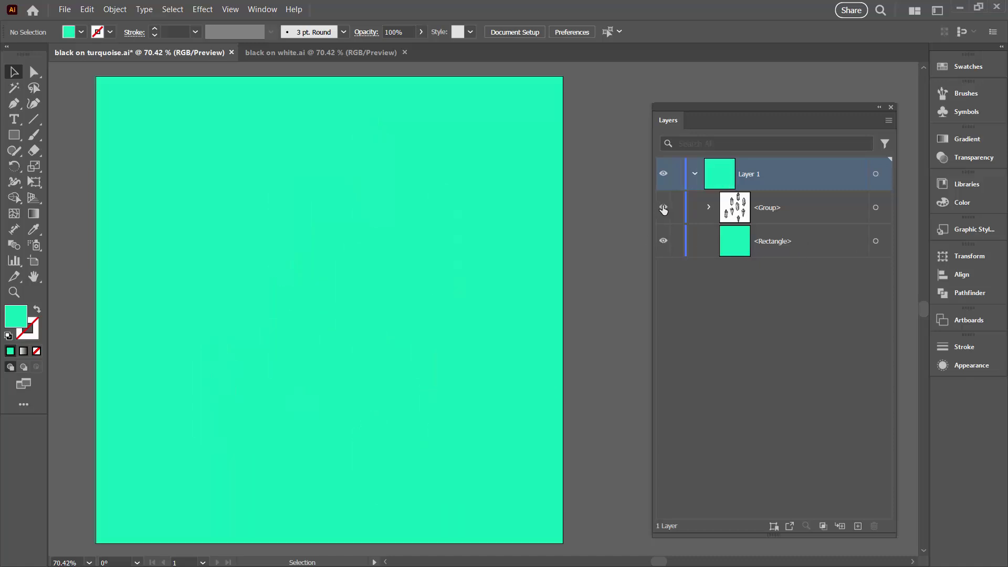
left_click(663, 208)
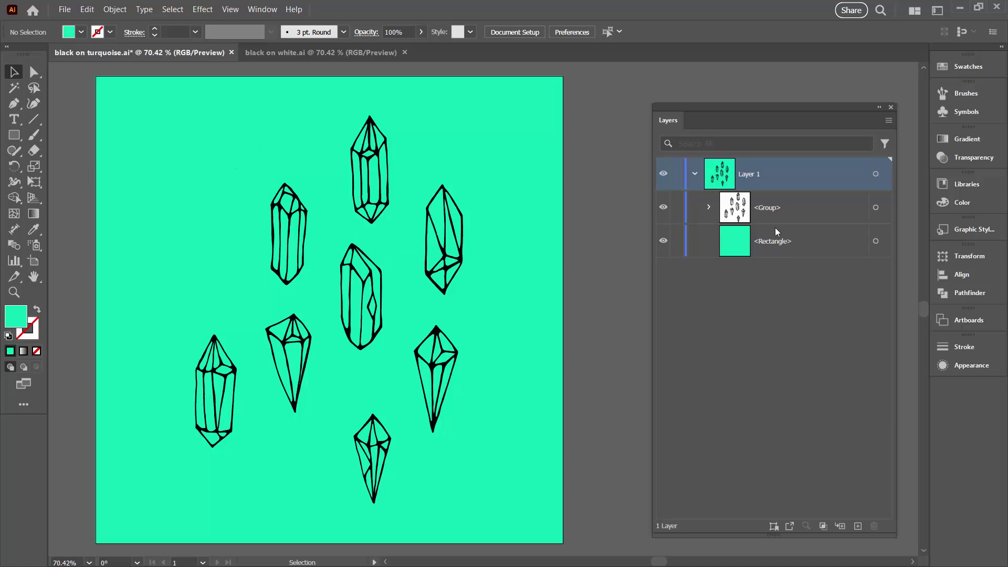
Step: Select the whole crystal group and bring up Recolor Artwork, moving its panel aside
left_click(875, 208)
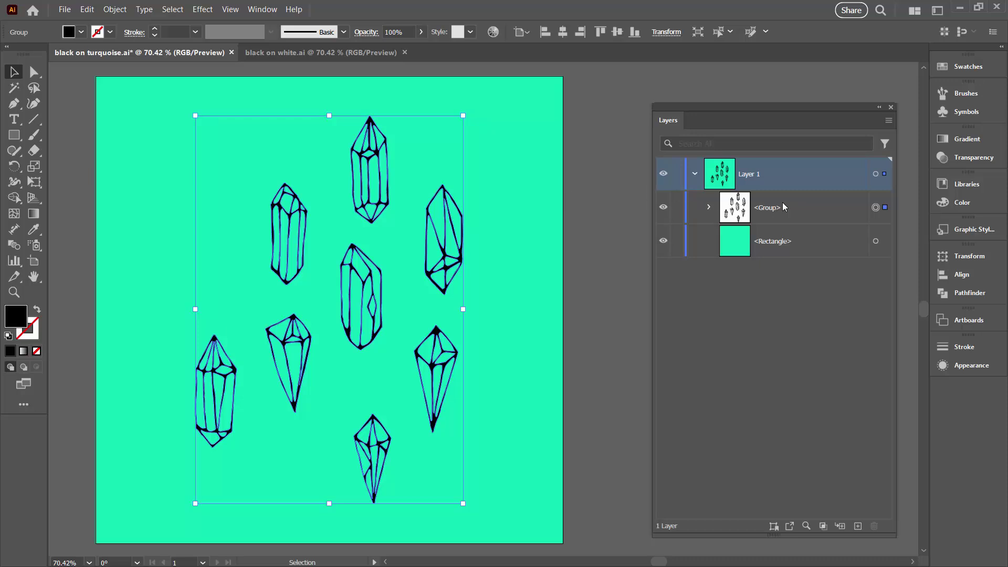
left_click(494, 33)
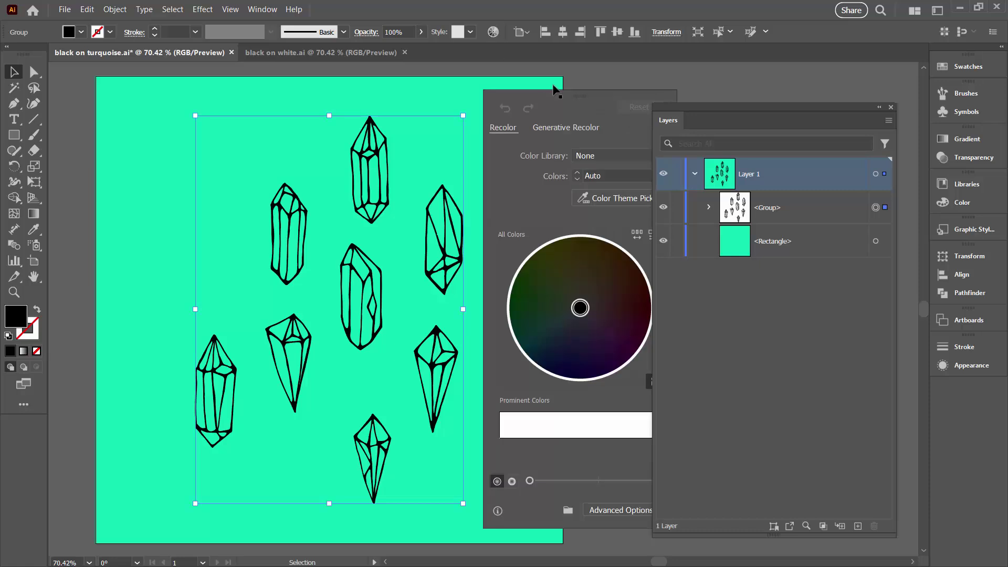
left_click_drag(563, 98, 324, 71)
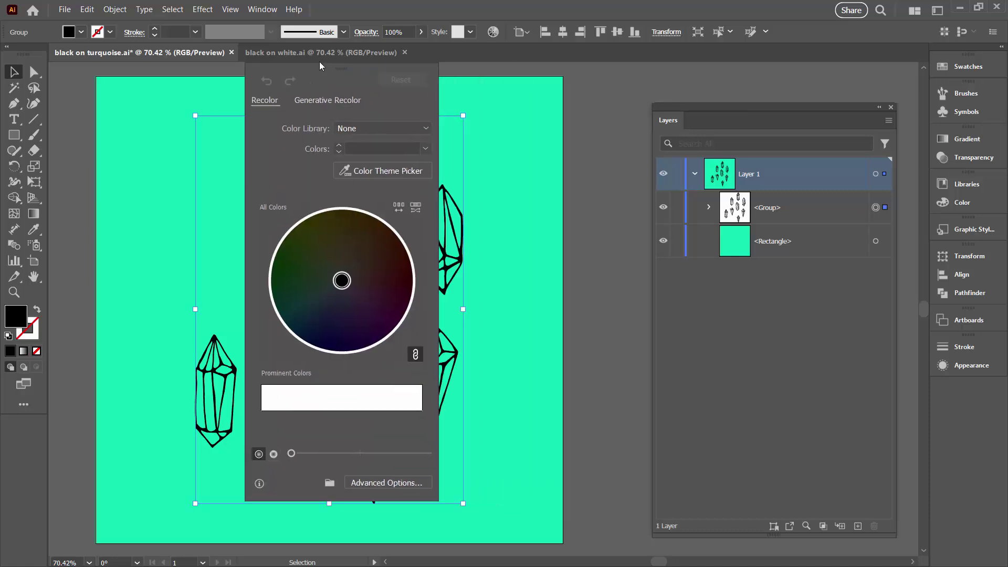
Step: Open the advanced Recolor Artwork dialog, keep black set to be recoloured, and move it off the crystals
left_click(382, 483)
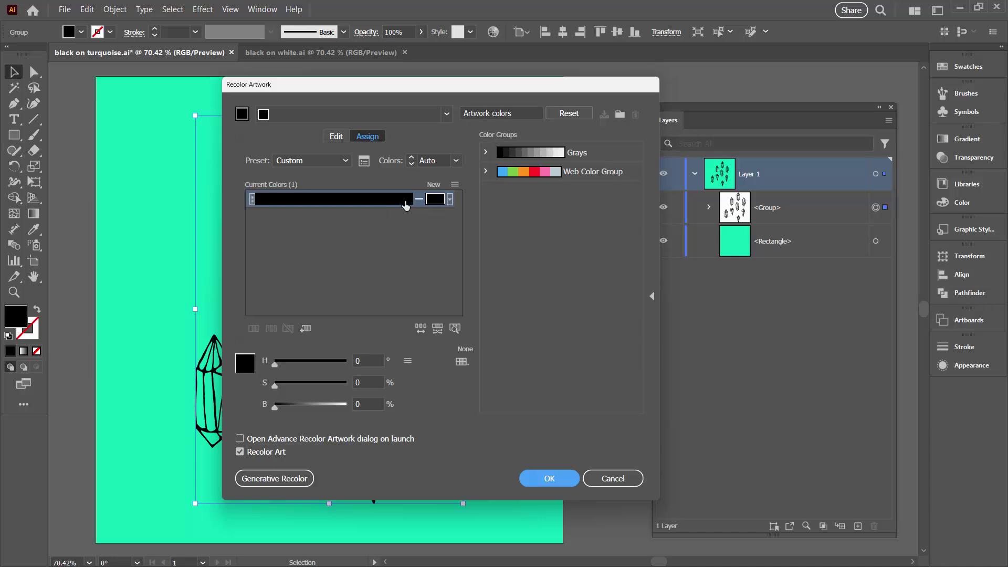
left_click(419, 200)
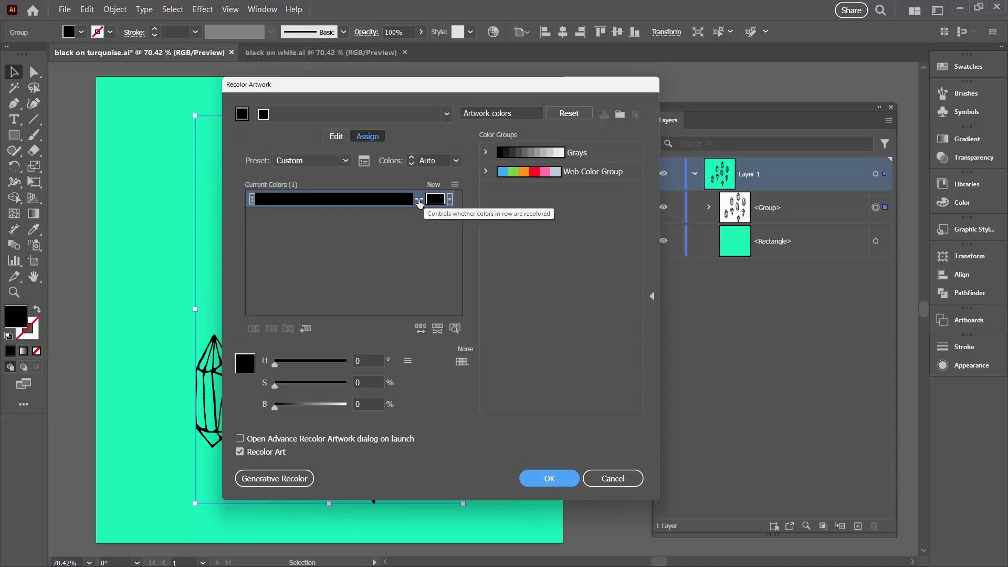
left_click(418, 200)
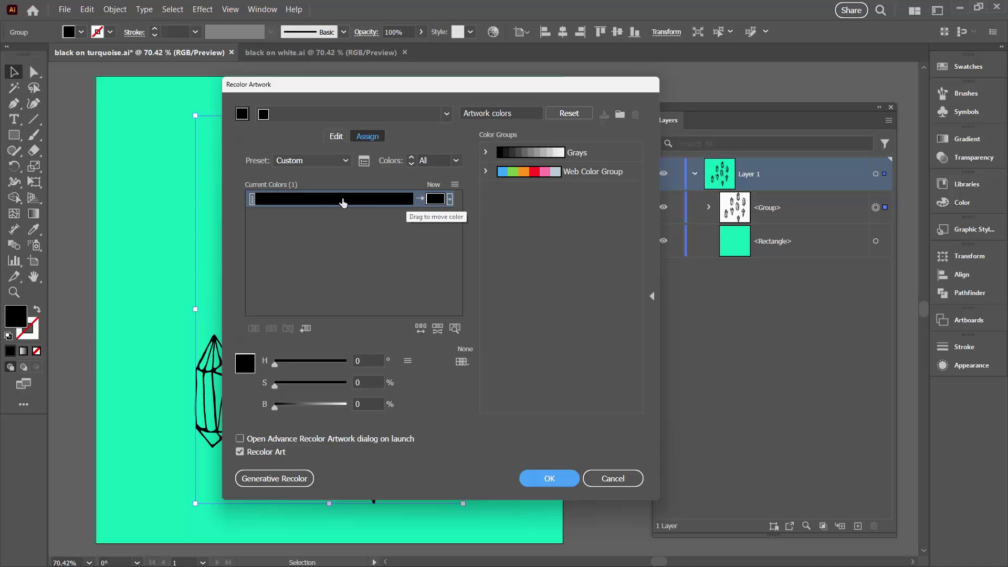
left_click_drag(352, 87, 388, 88)
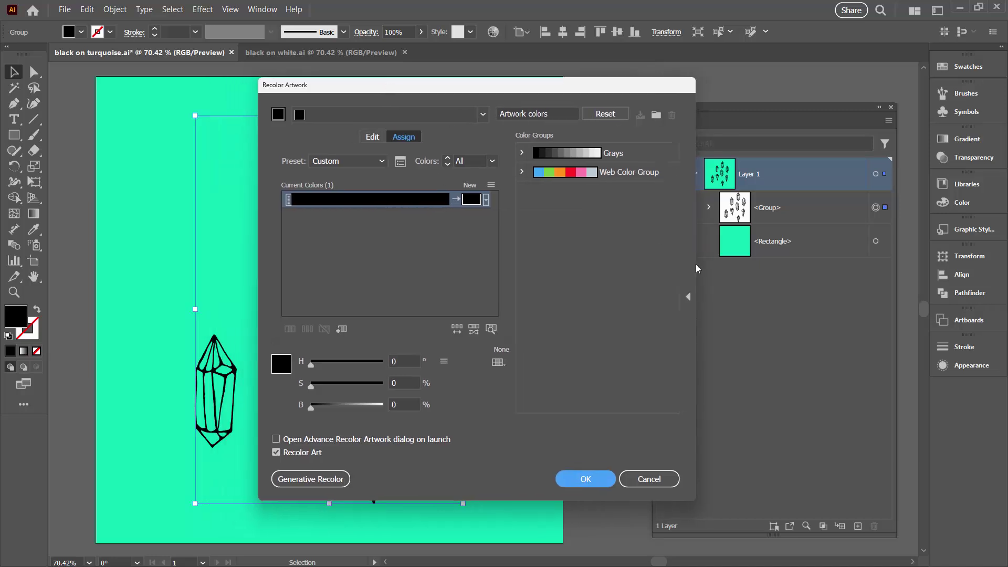
left_click(688, 297)
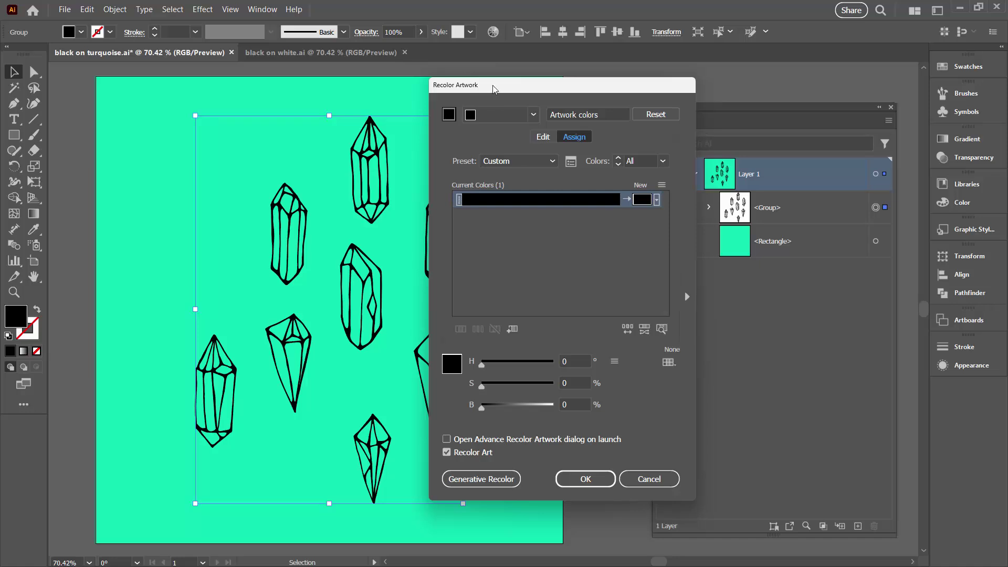
left_click_drag(497, 90, 525, 115)
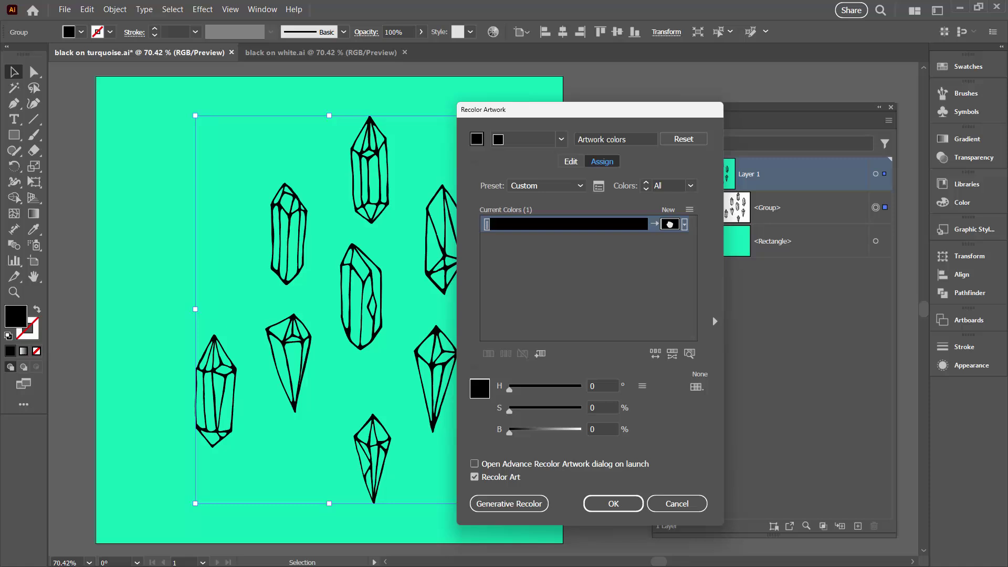
Step: Replace the crystals' black with white FFFFFF, apply the recolour, and select the turquoise background
double_click(671, 226)
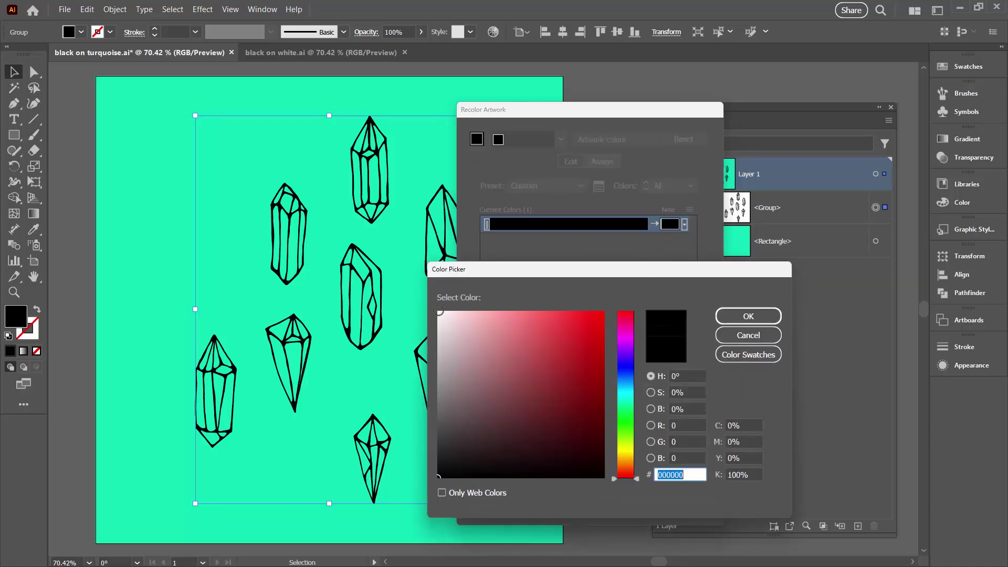
left_click(438, 314)
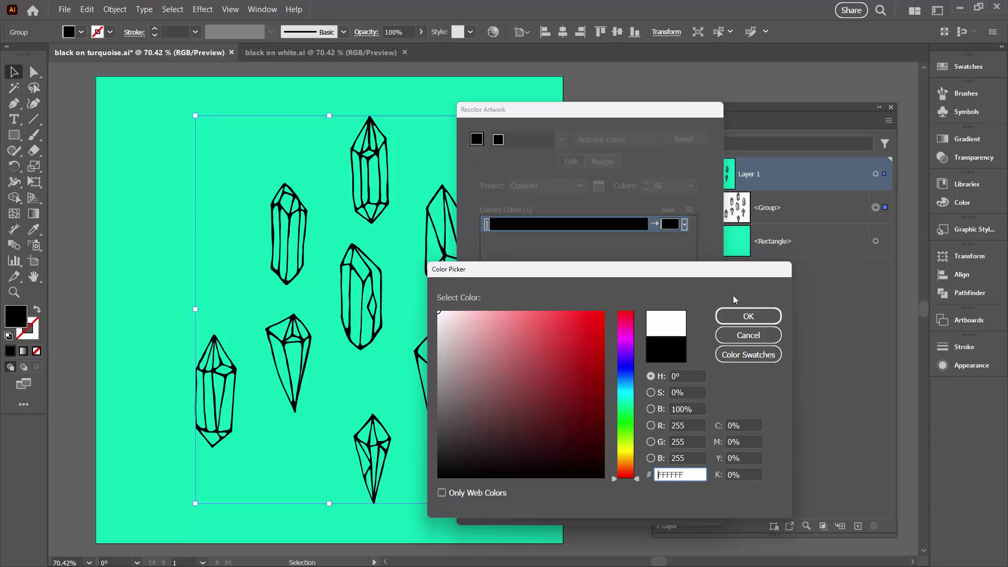
left_click(737, 315)
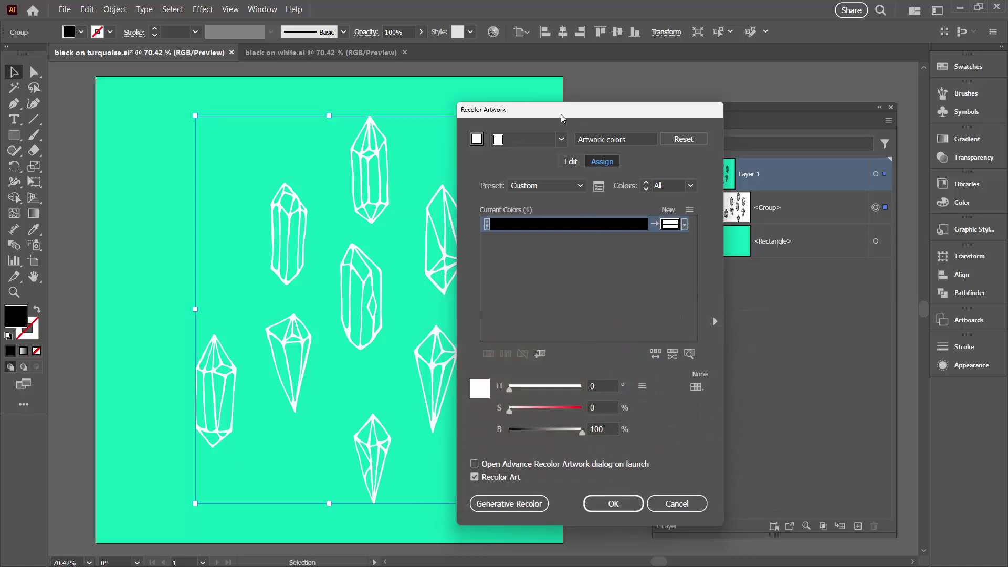
left_click_drag(562, 110, 685, 122)
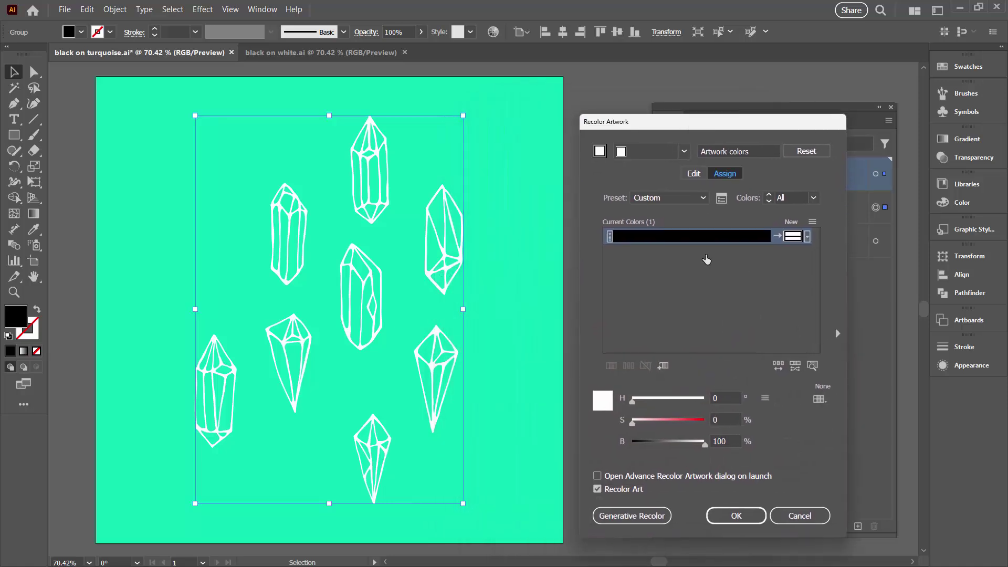
left_click(737, 516)
left_click(541, 286)
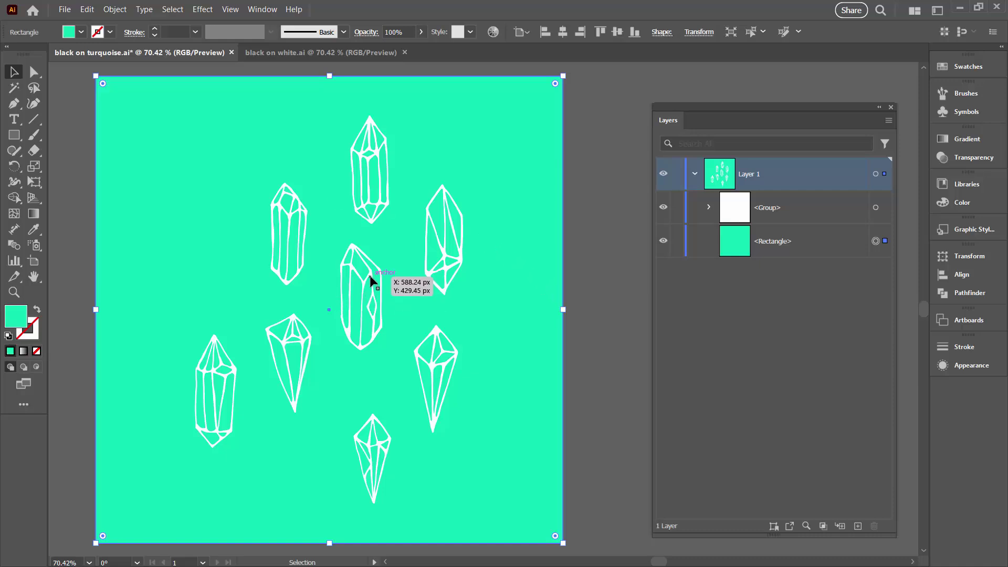
Step: In black on white.ai, select all crystals plus the white background rectangle with Ctrl+A
left_click(277, 49)
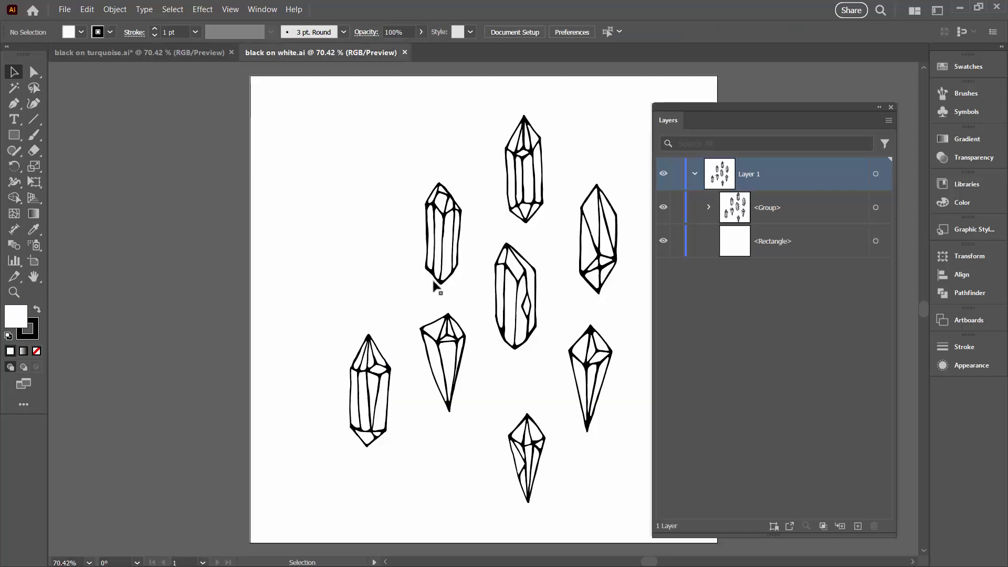
left_click_drag(443, 288, 277, 289)
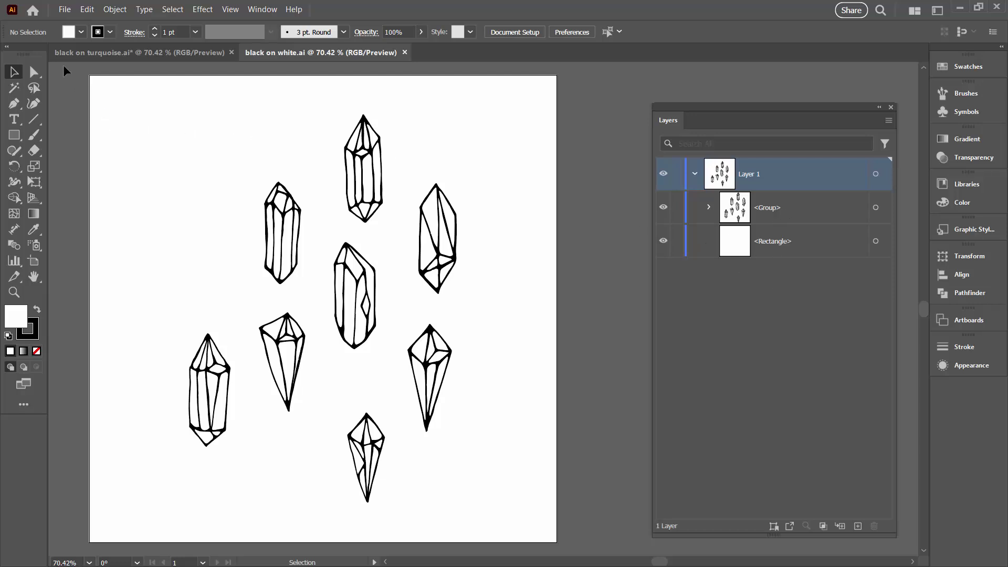
scroll(587, 486, "down", 3)
key("ctrl+a")
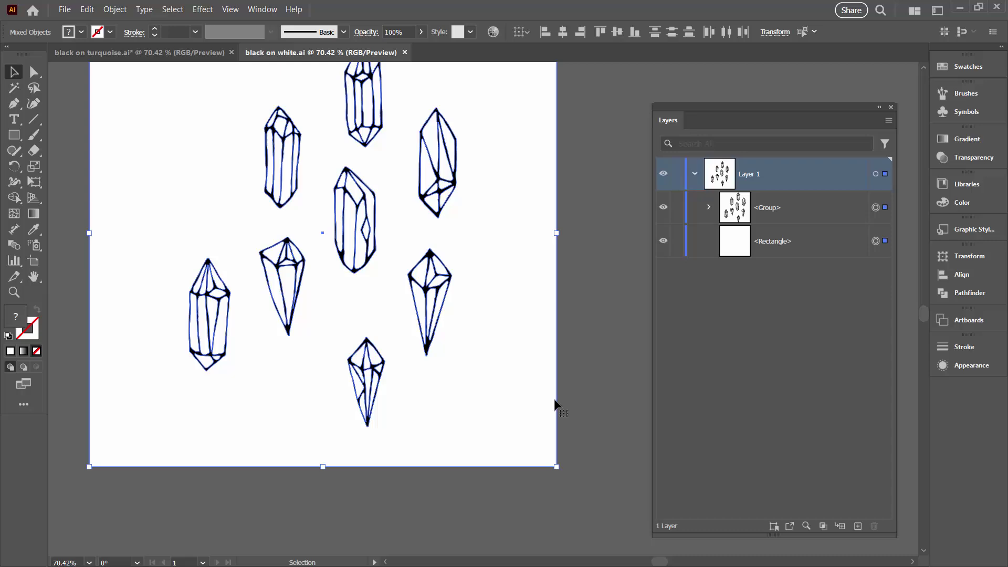
scroll(551, 400, "up", 3)
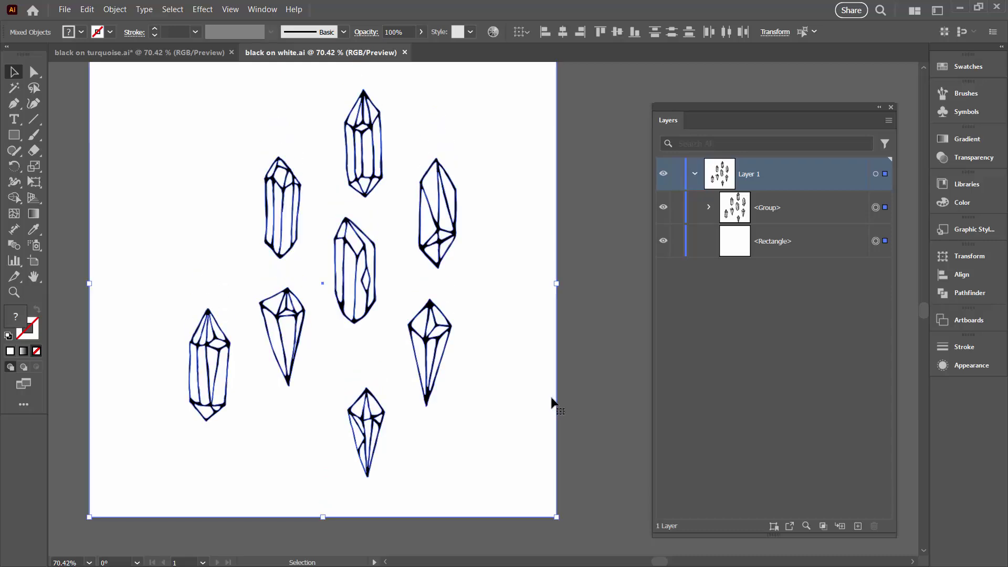
Step: Open advanced Recolor Artwork for the black-and-white artwork, leaving black set to be recoloured
left_click(493, 32)
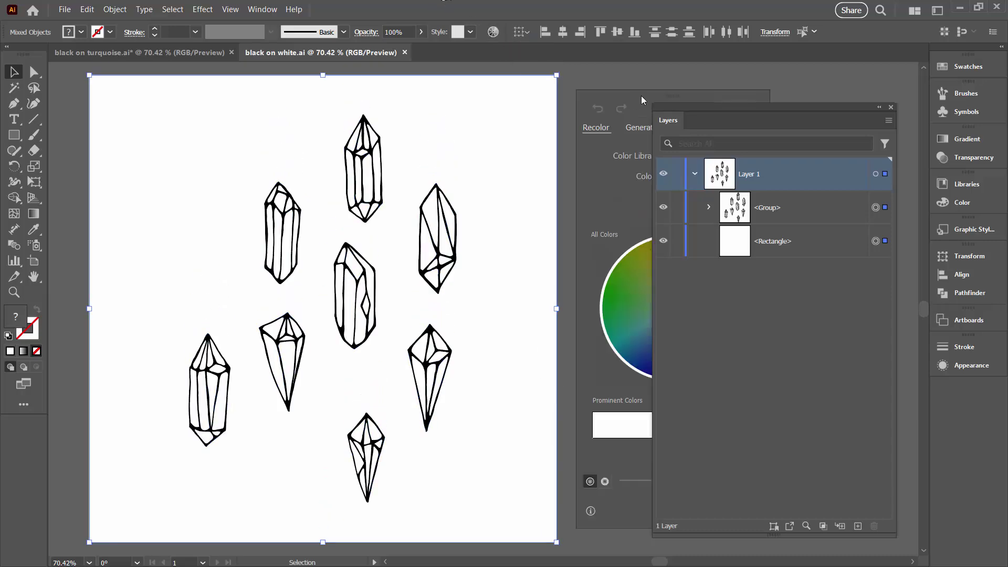
left_click_drag(641, 96, 428, 71)
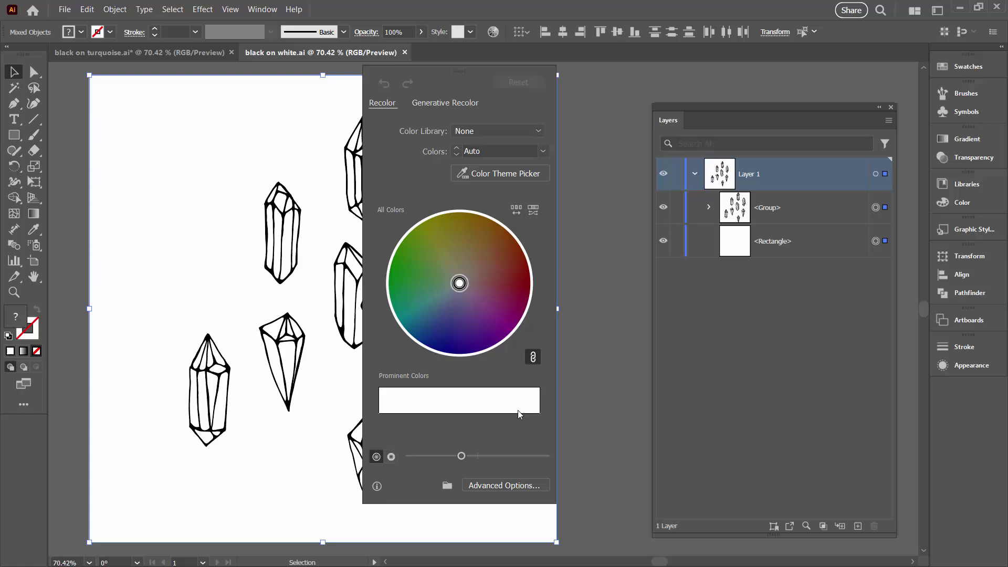
left_click(501, 487)
left_click_drag(875, 125, 401, 104)
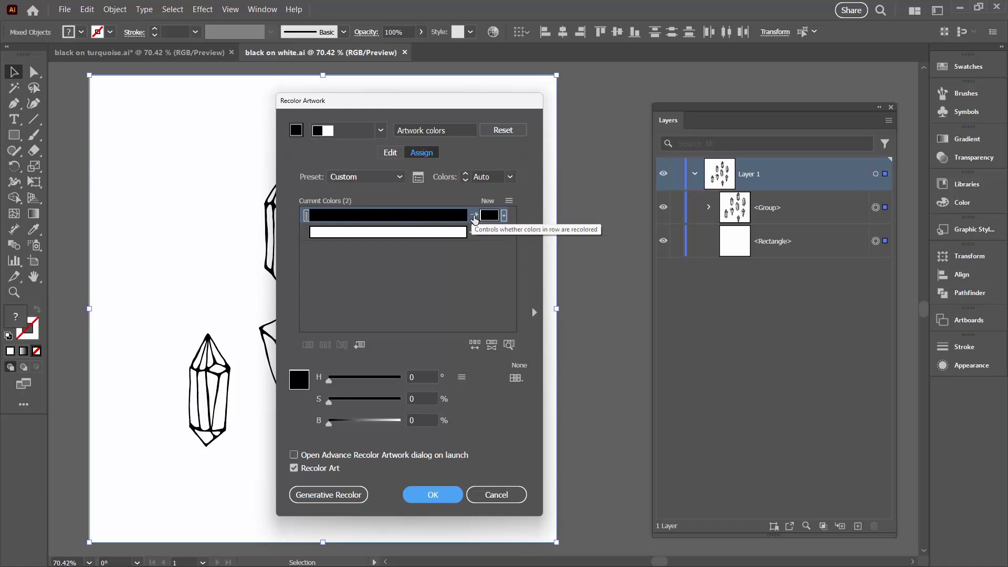
left_click(474, 217)
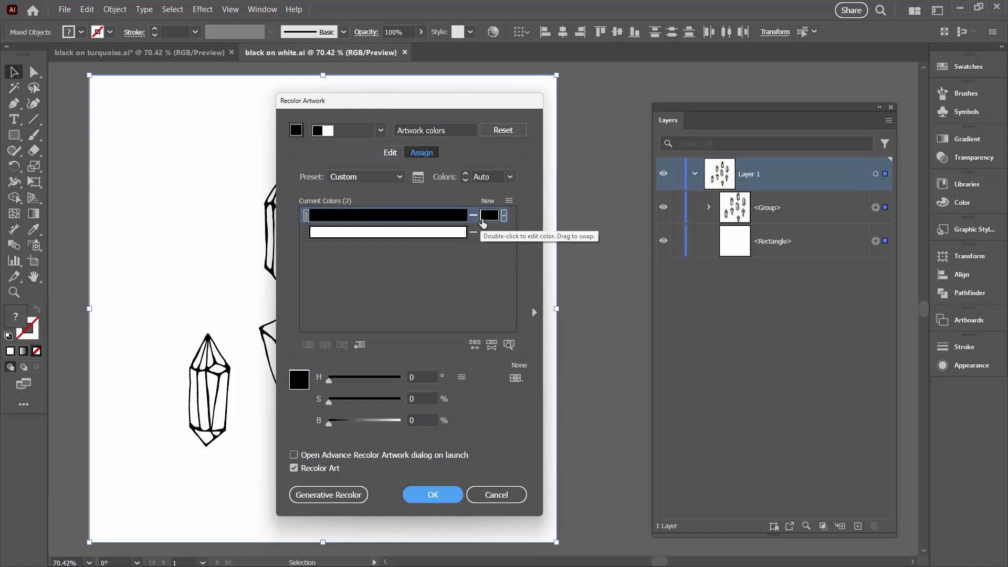
left_click(474, 217)
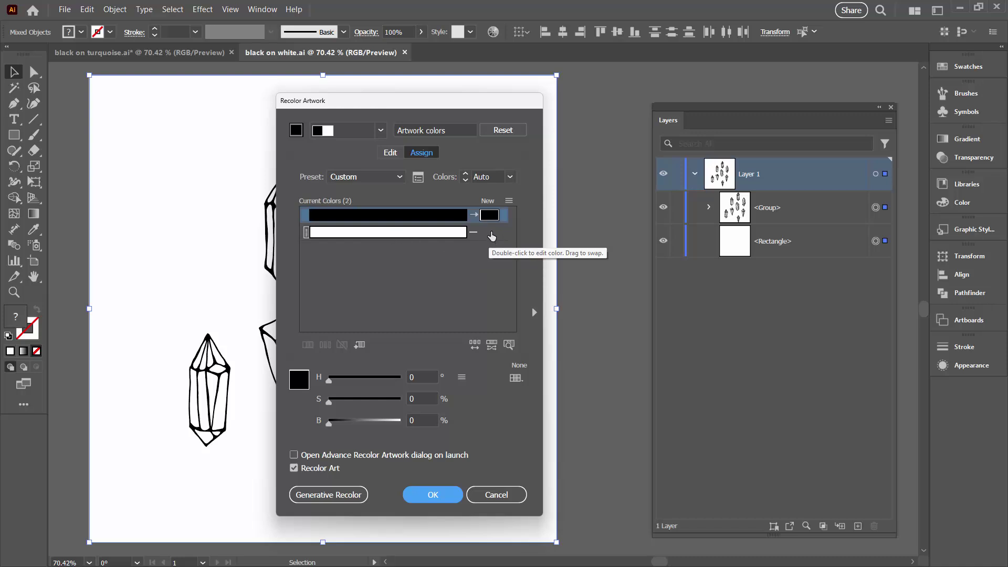
Step: Swap the colours so white replaces black and black replaces white, then apply the inversion
double_click(489, 232)
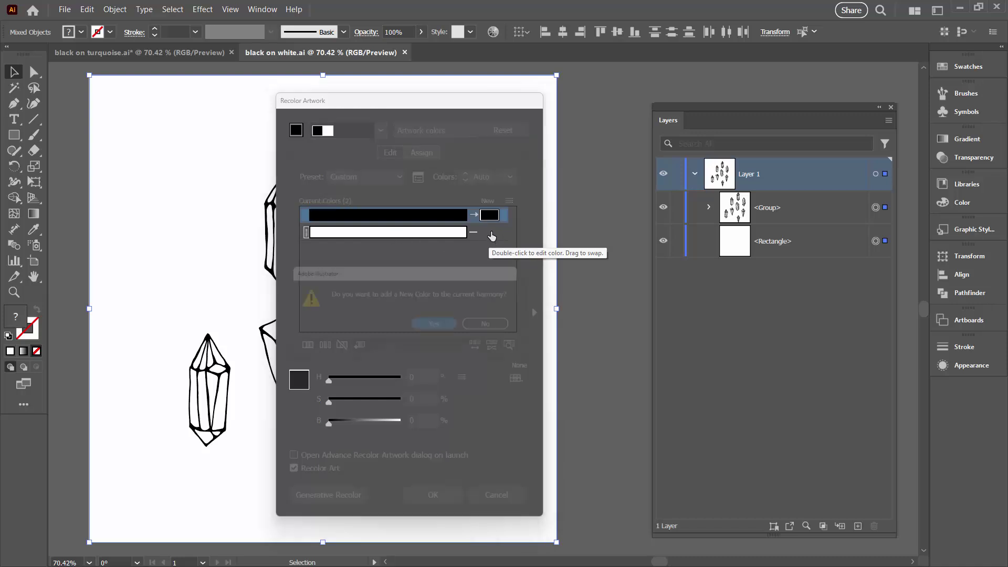
left_click(441, 328)
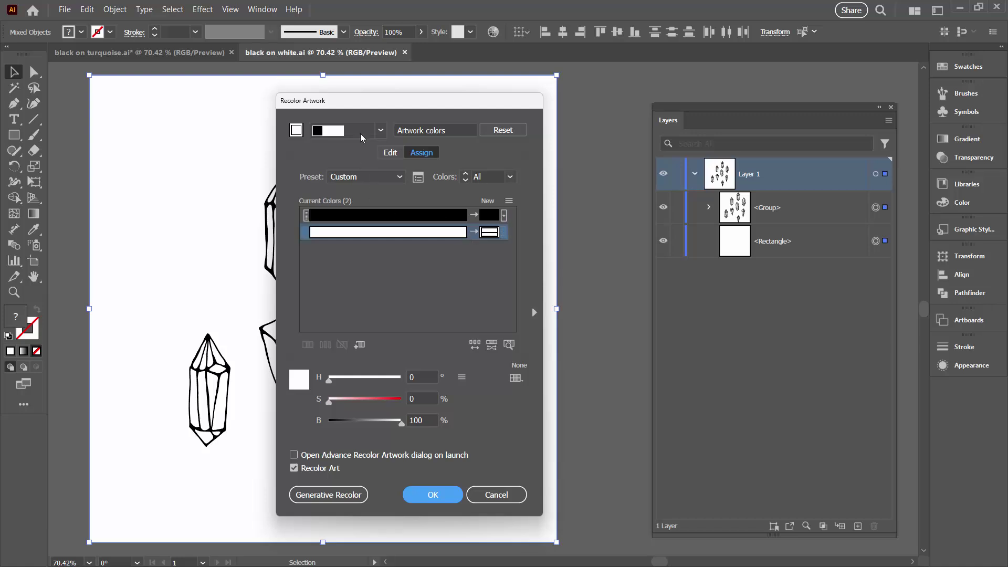
left_click_drag(351, 99, 489, 89)
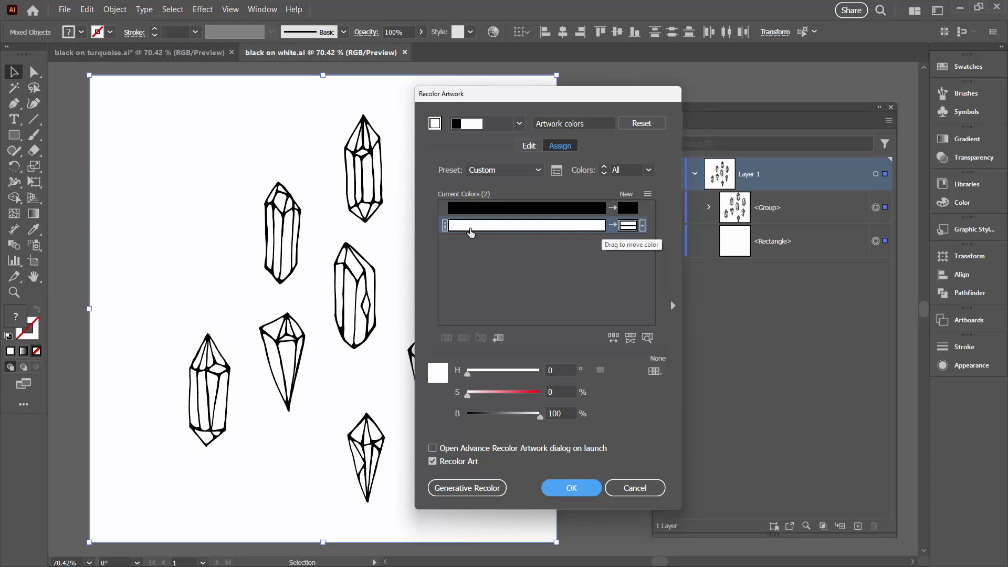
left_click(459, 229)
left_click_drag(459, 229, 460, 209)
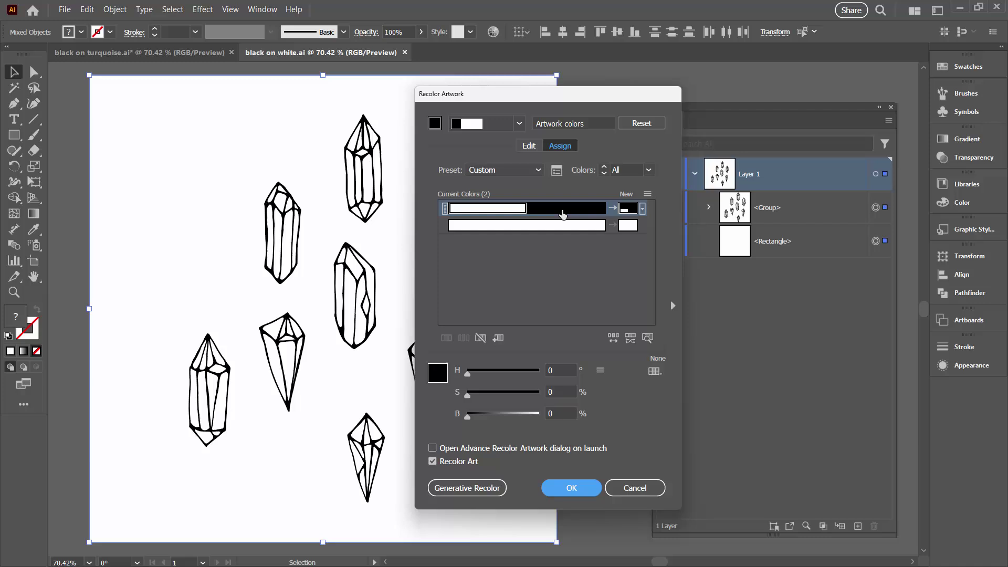
left_click_drag(559, 212, 559, 231)
left_click_drag(475, 98, 677, 115)
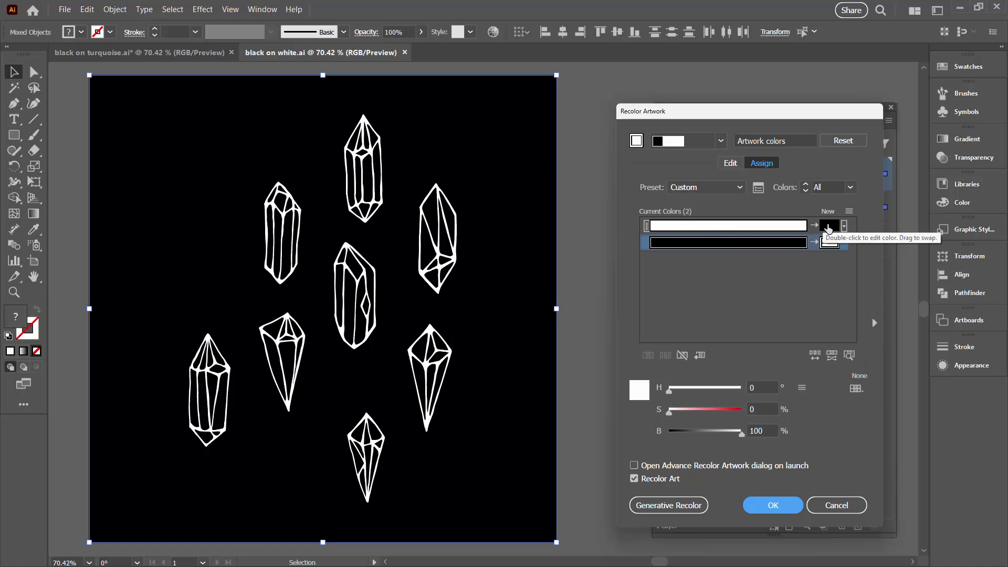
left_click(772, 505)
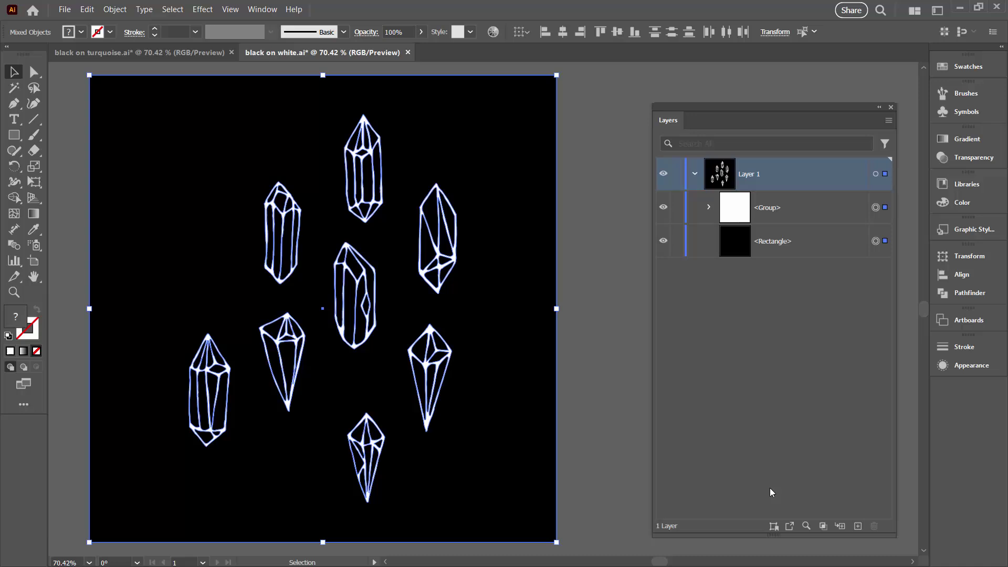
Step: Deselect the inverted artwork, then view black on turquoise.ai with nothing selected
left_click(621, 412)
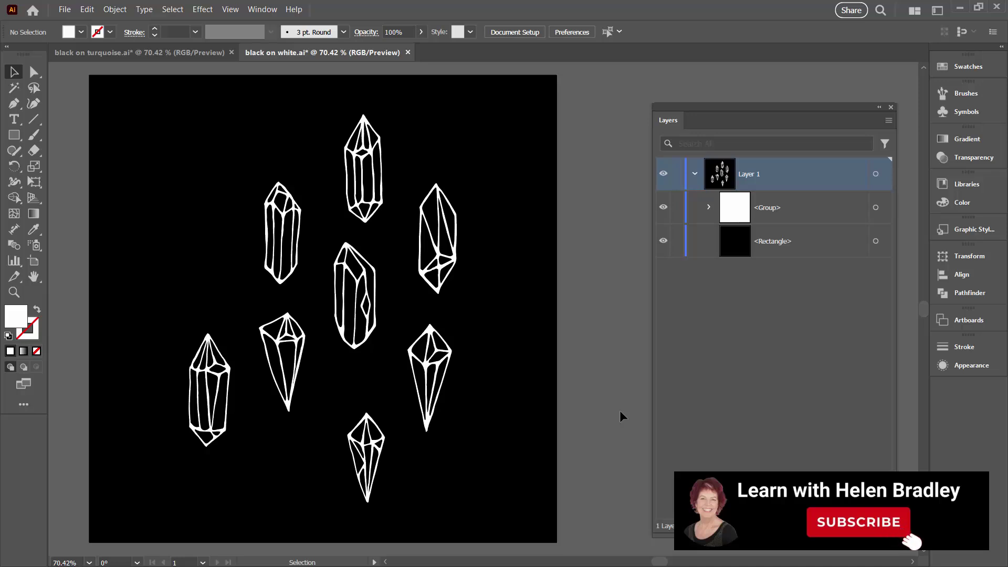
left_click(213, 52)
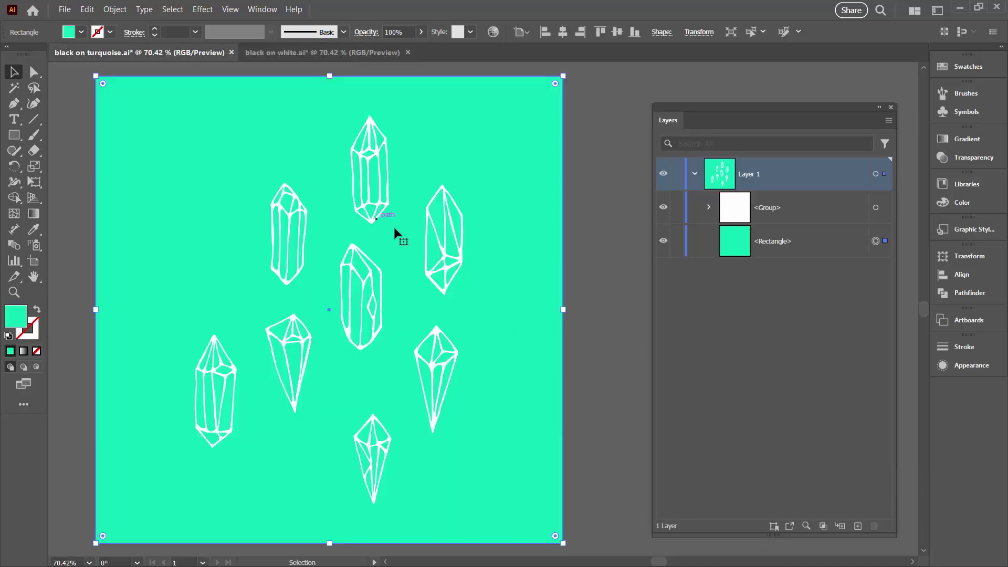
left_click(592, 244)
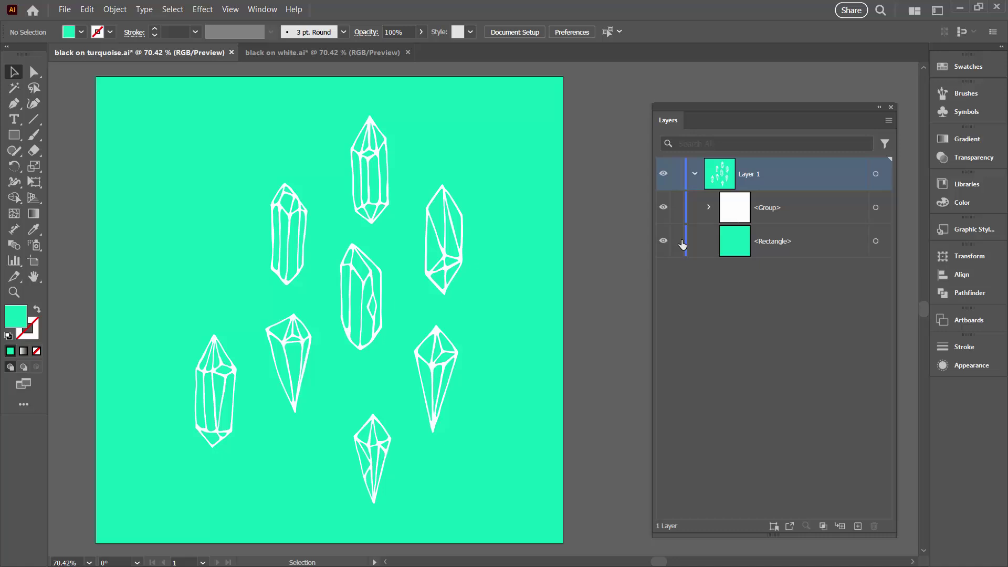